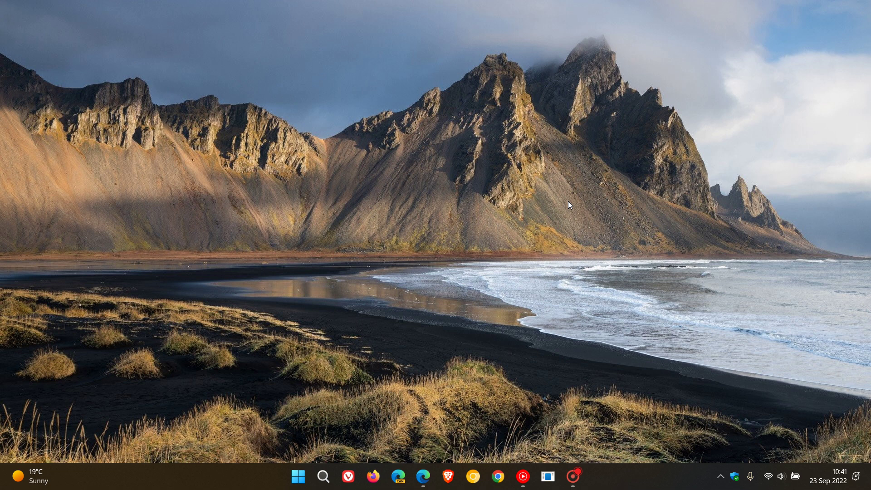
Step: Launch Settings from Start and go to the Windows Update page
{"action": "left_click", "coordinate": [298, 477]}
{"action": "left_click", "coordinate": [553, 438]}
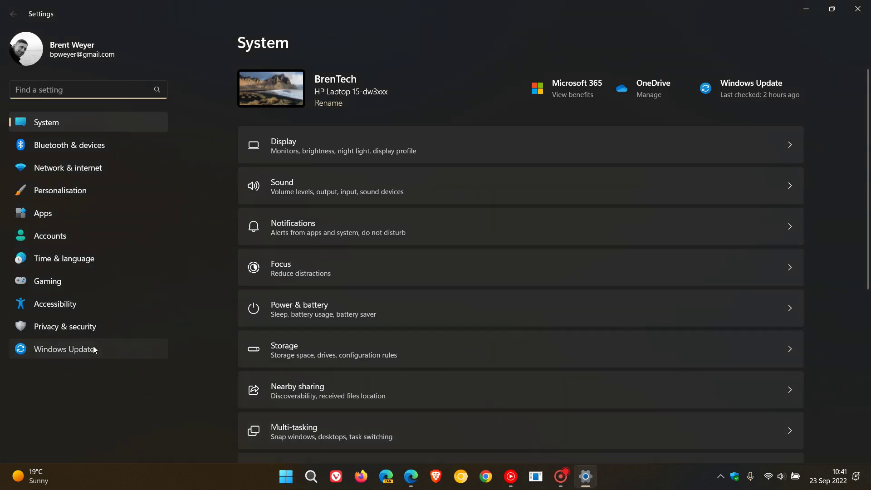
{"action": "left_click", "coordinate": [91, 350]}
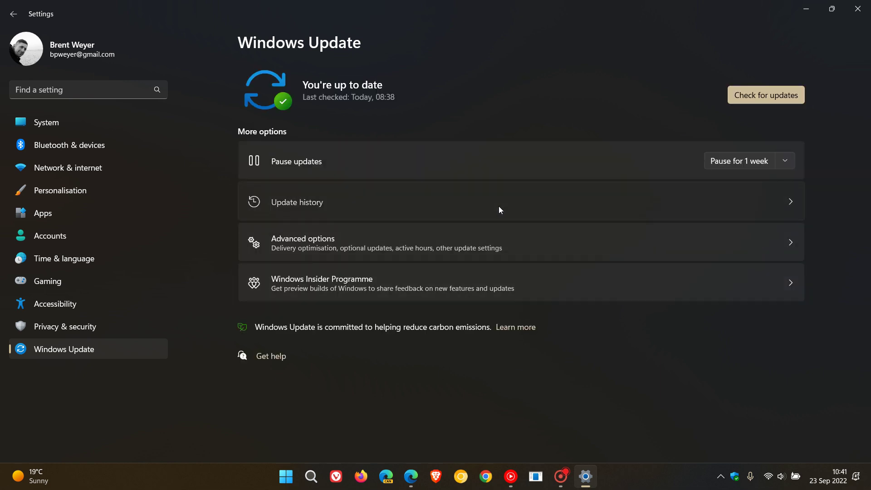
Step: View Update history showing KB5017321 installed, then switch to the Edge catalog results
{"action": "left_click", "coordinate": [499, 209]}
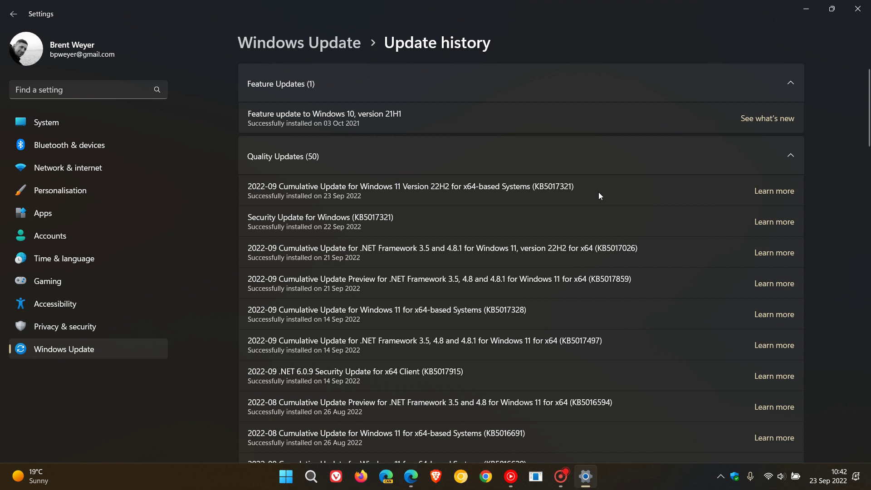
{"action": "left_click", "coordinate": [411, 476]}
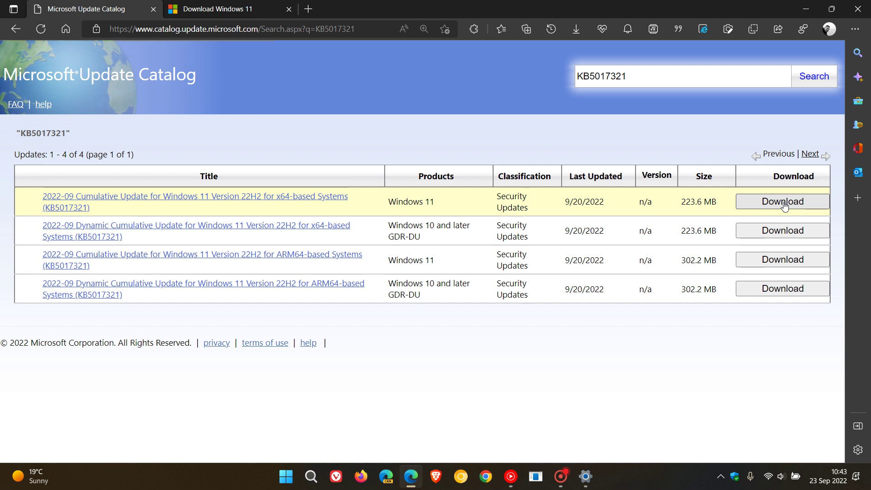
Step: Check Downloads in File Explorer for the KB5017321 package, then minimise Explorer
{"action": "left_click", "coordinate": [286, 478]}
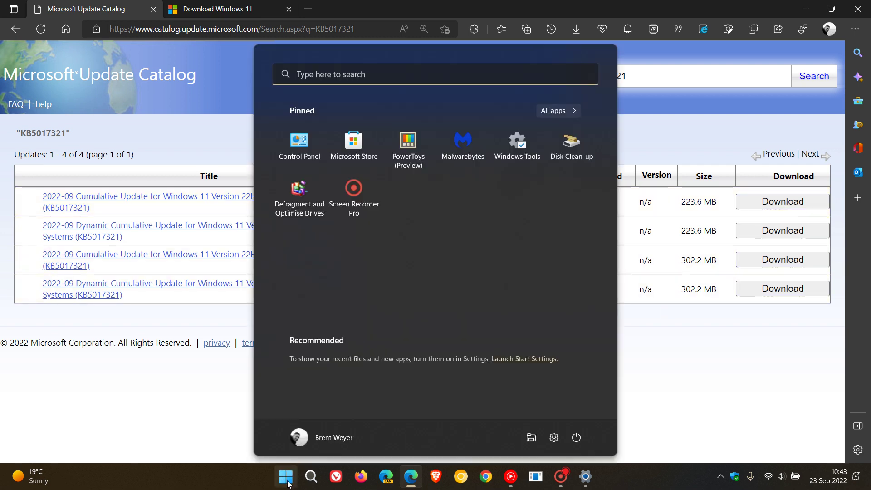
{"action": "left_click", "coordinate": [531, 438]}
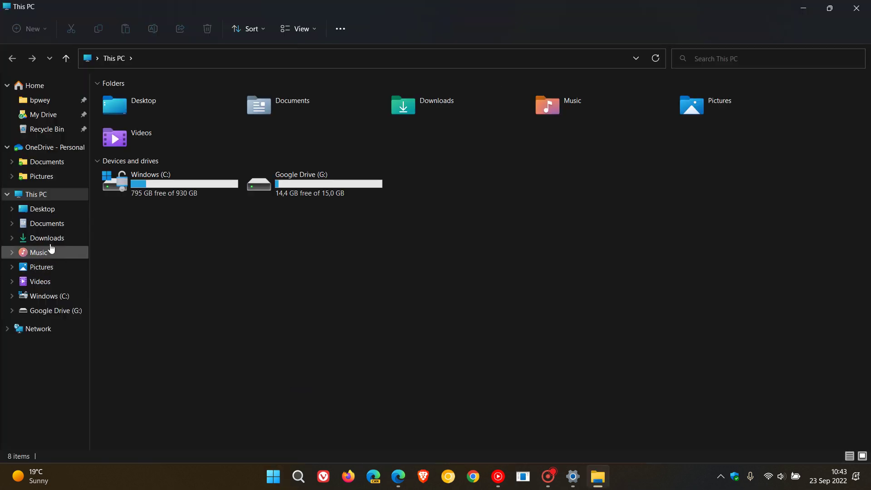
{"action": "left_click", "coordinate": [47, 239]}
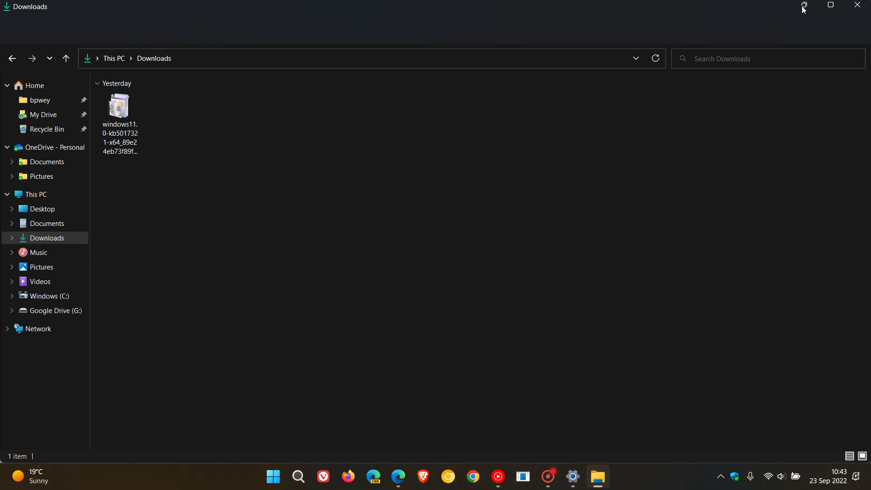
{"action": "left_click", "coordinate": [800, 5]}
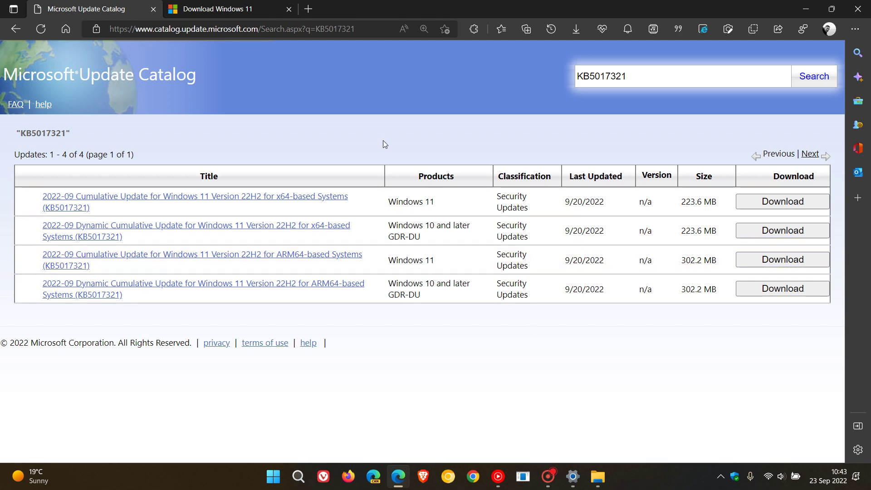
Step: View the Download Windows 11 page, then bring Settings' update history back to the front
{"action": "left_click", "coordinate": [215, 9]}
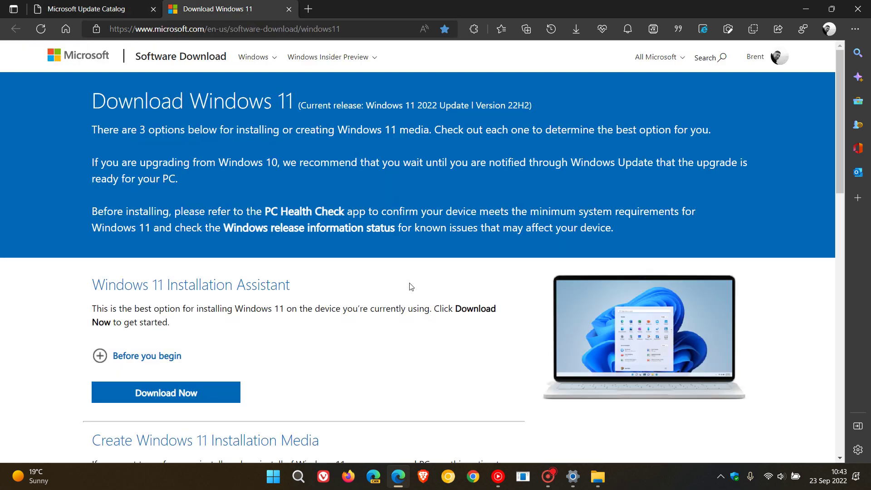
{"action": "scroll", "coordinate": [409, 286], "scroll_direction": "down", "scroll_amount": 1}
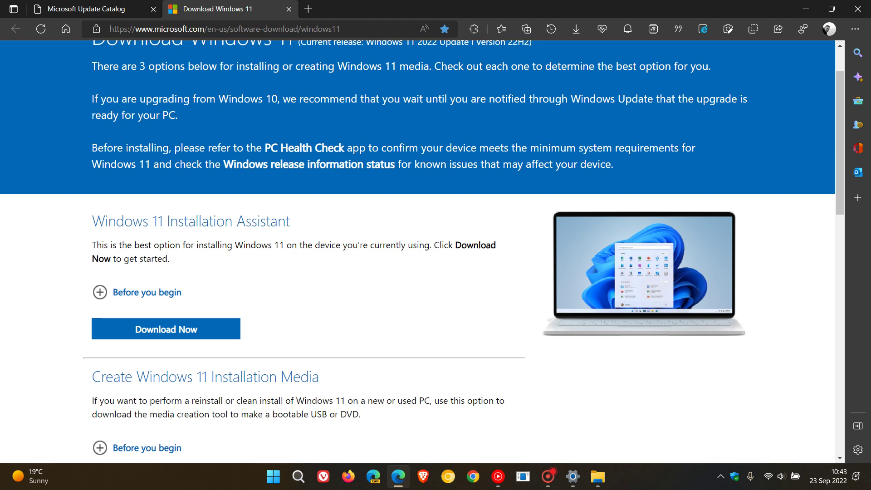
{"action": "mouse_move", "coordinate": [572, 477]}
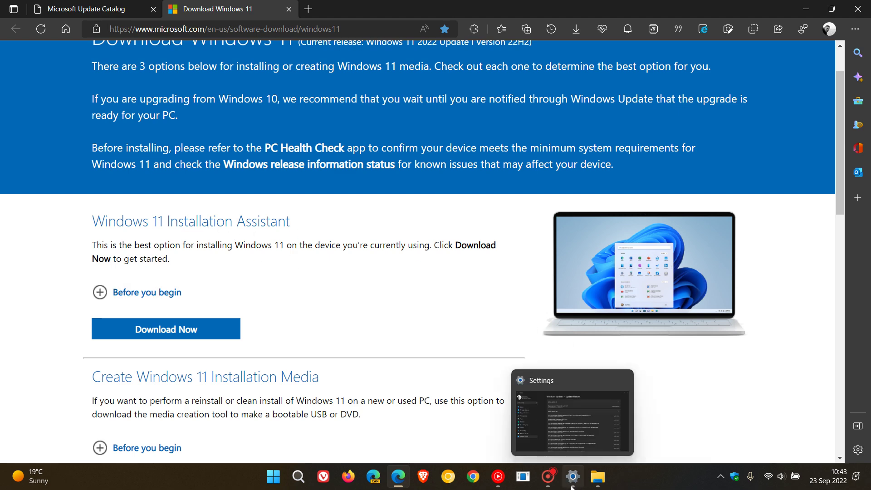
{"action": "left_click", "coordinate": [572, 486]}
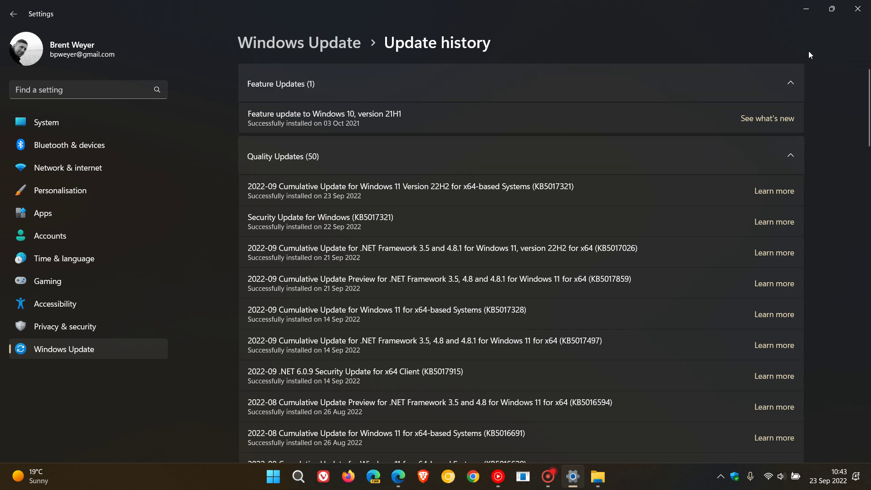
{"action": "left_click", "coordinate": [808, 9]}
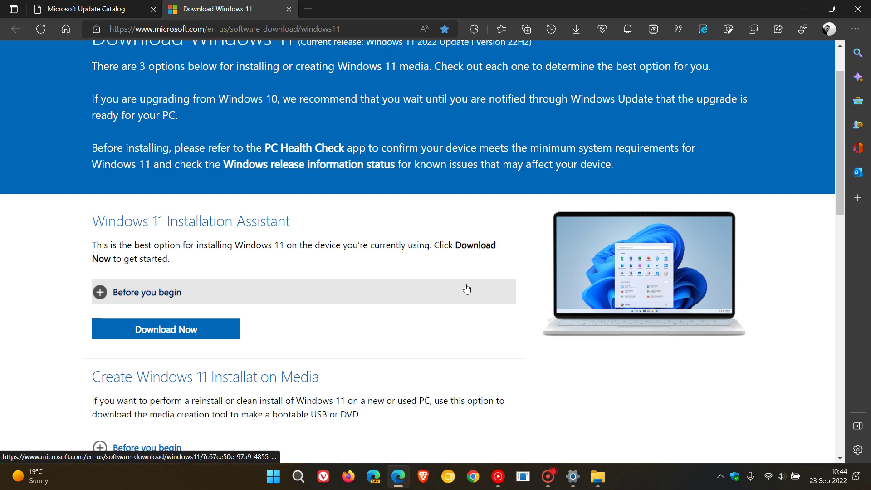
{"action": "left_click", "coordinate": [573, 477]}
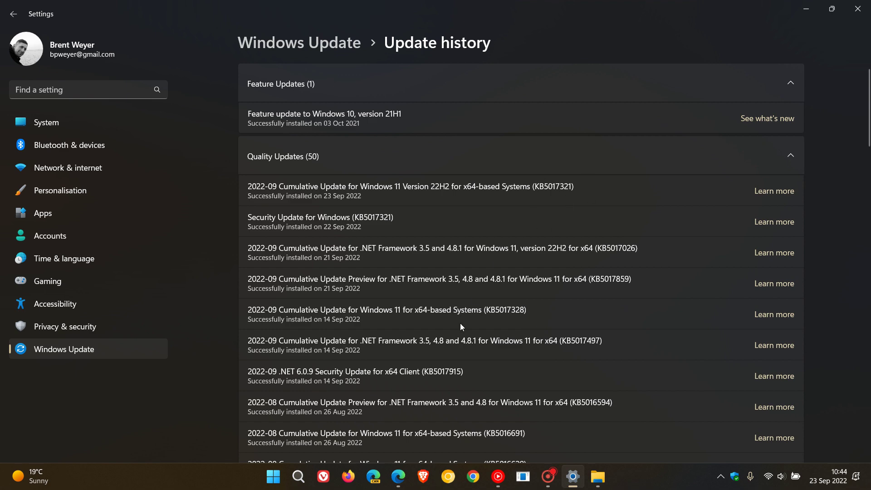
Step: Show the KB5017321 Update Catalog results again, then minimise Edge and Settings to the desktop
{"action": "left_click", "coordinate": [402, 478]}
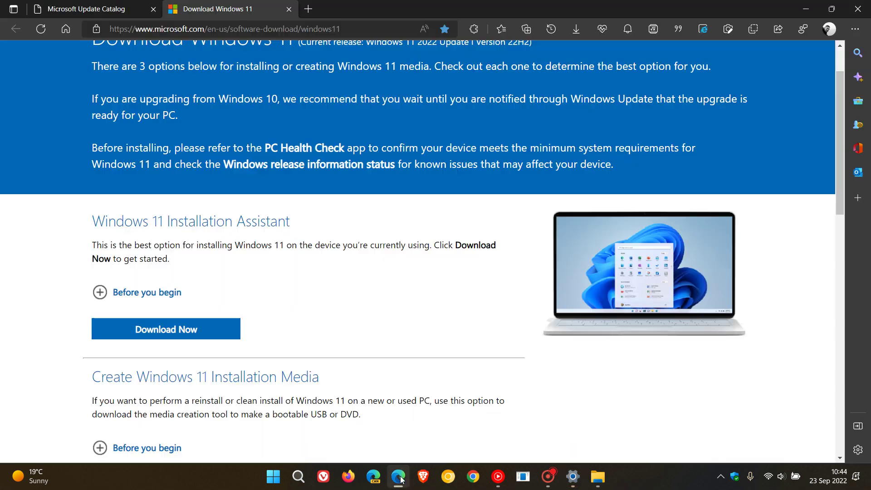
{"action": "left_click", "coordinate": [95, 12]}
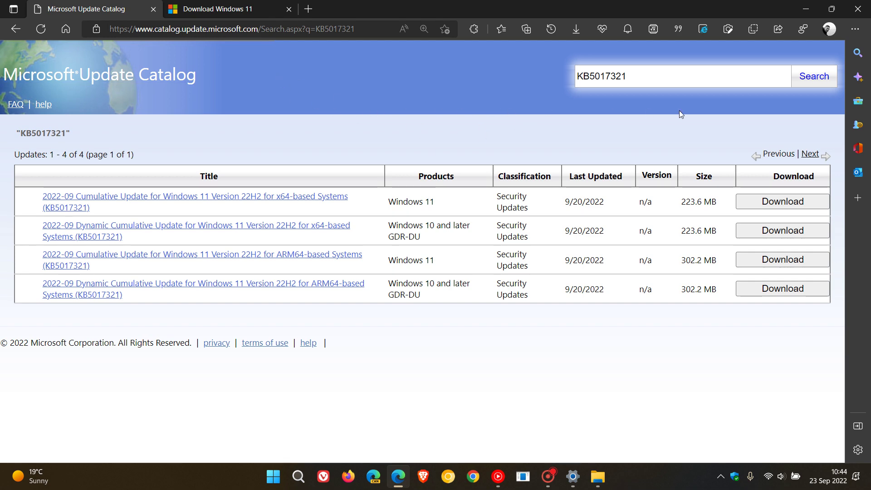
{"action": "left_click", "coordinate": [804, 8]}
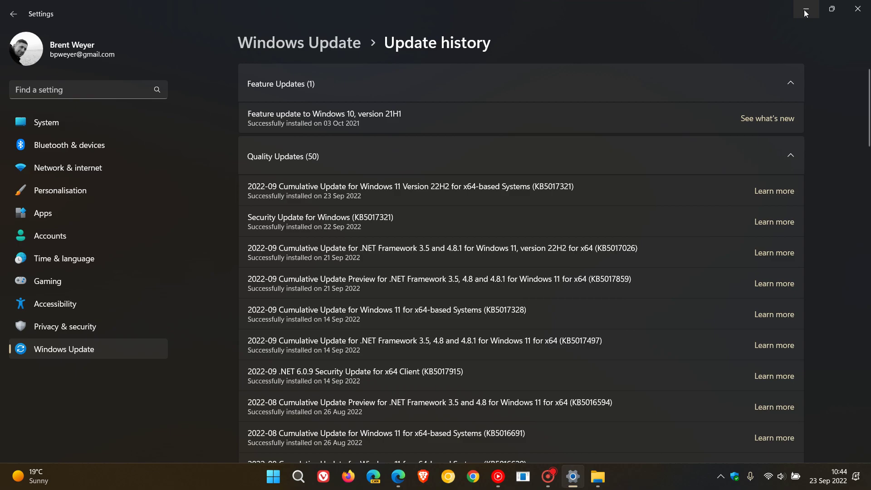
{"action": "left_click", "coordinate": [804, 10]}
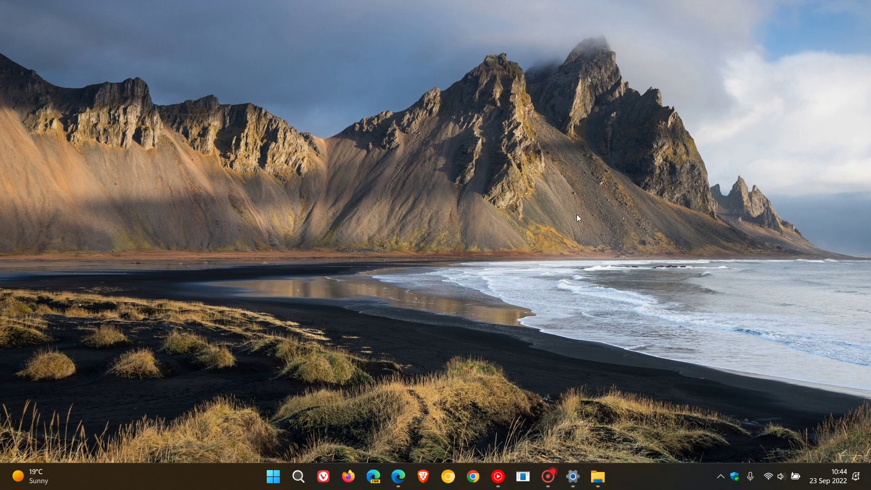